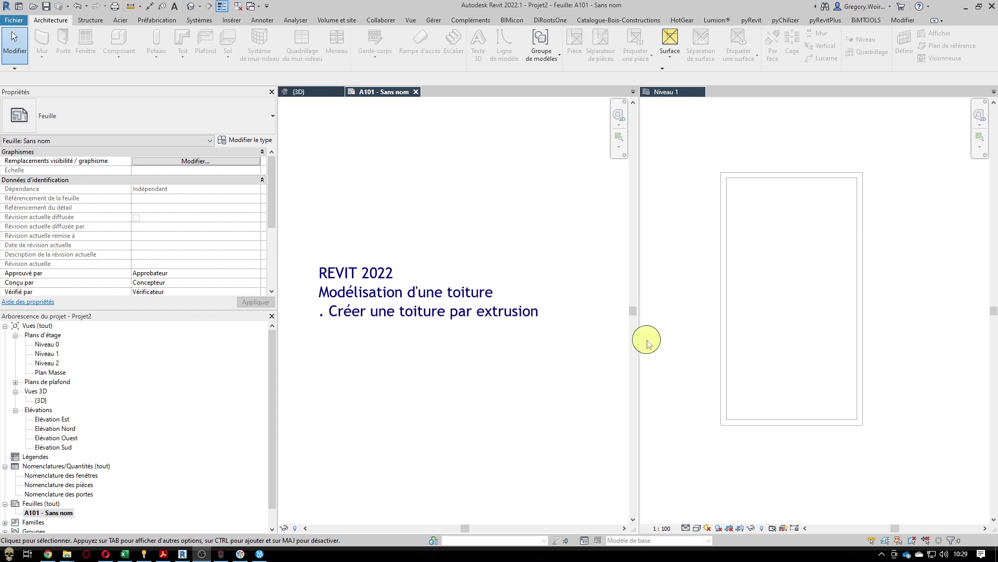
pyautogui.click(497, 197)
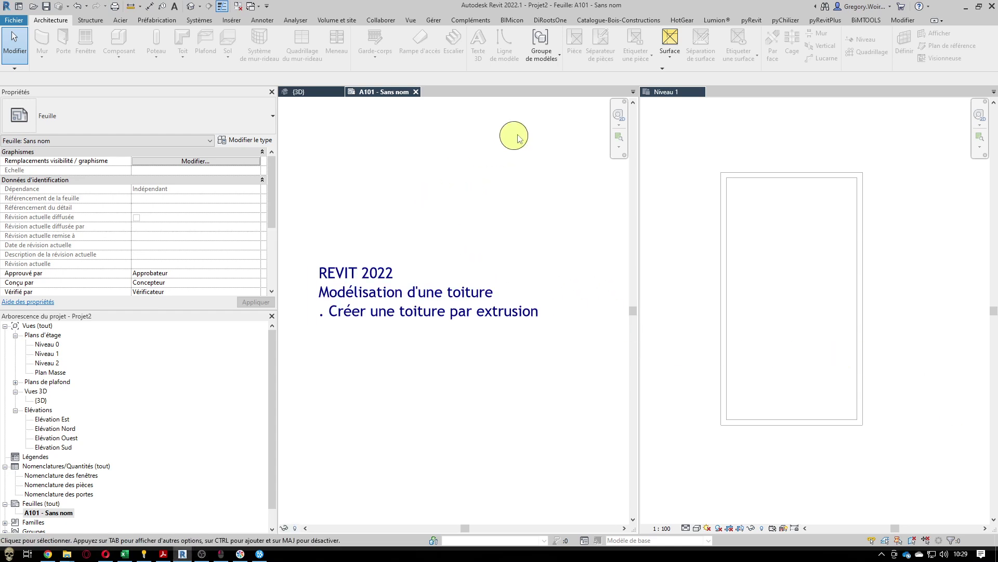
pyautogui.click(903, 20)
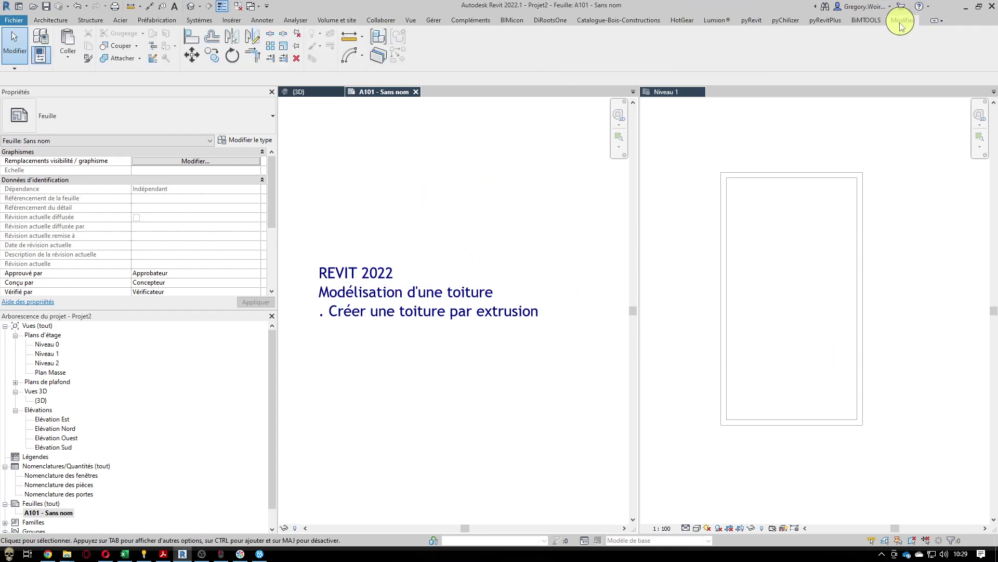
pyautogui.click(50, 20)
# Start a roof by extrusion from the Niveau 1 plan and pick the short front wall's outer face in the 3D view as work plane
pyautogui.click(670, 93)
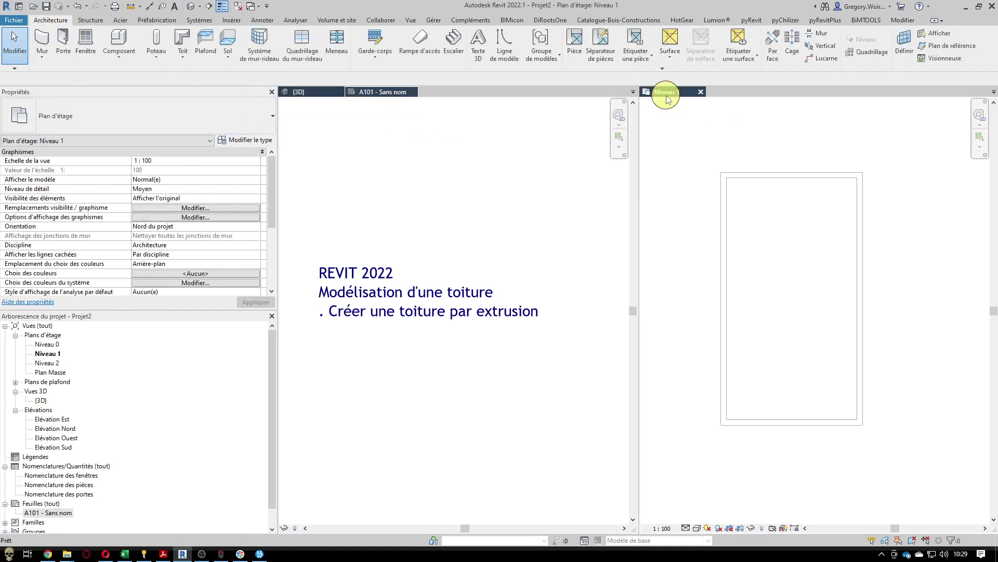
pyautogui.click(187, 58)
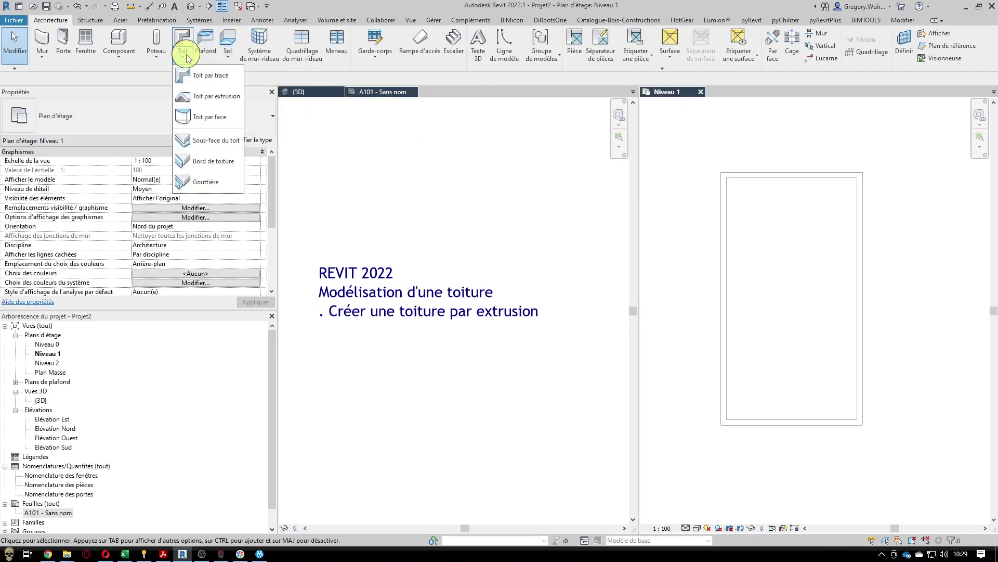
pyautogui.click(199, 96)
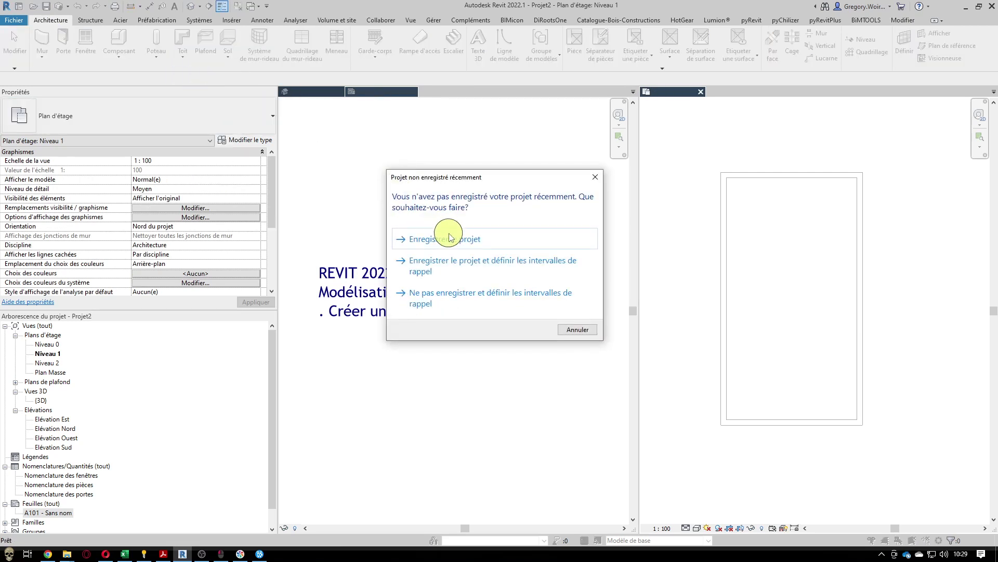
pyautogui.click(576, 330)
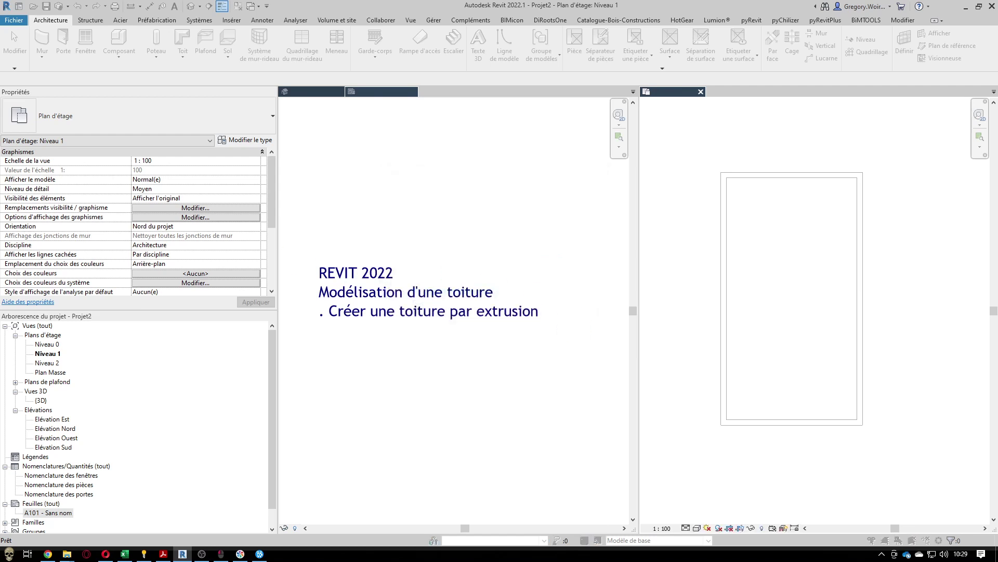
pyautogui.moveTo(0, 237); pyautogui.dragTo(386, 197)
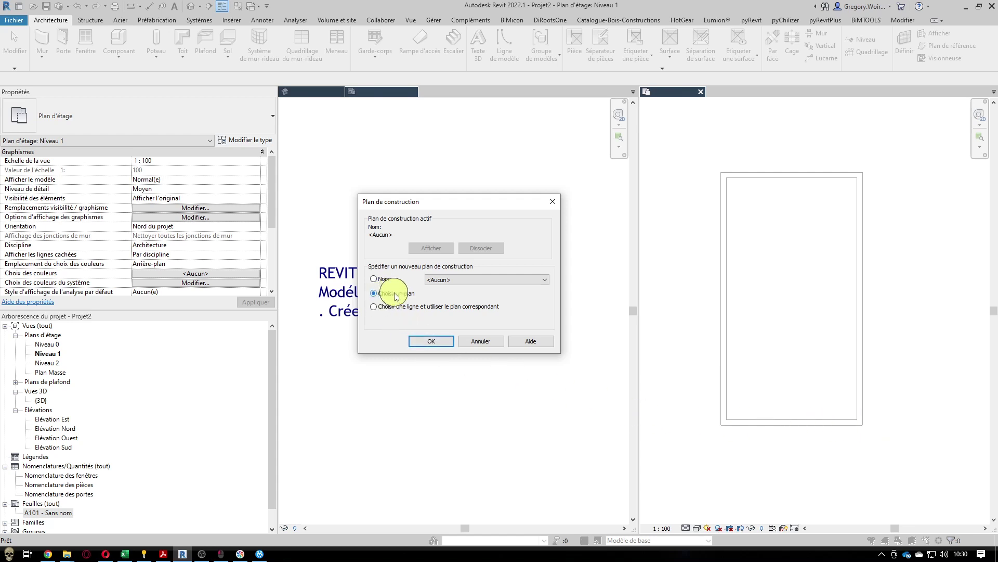
pyautogui.click(431, 341)
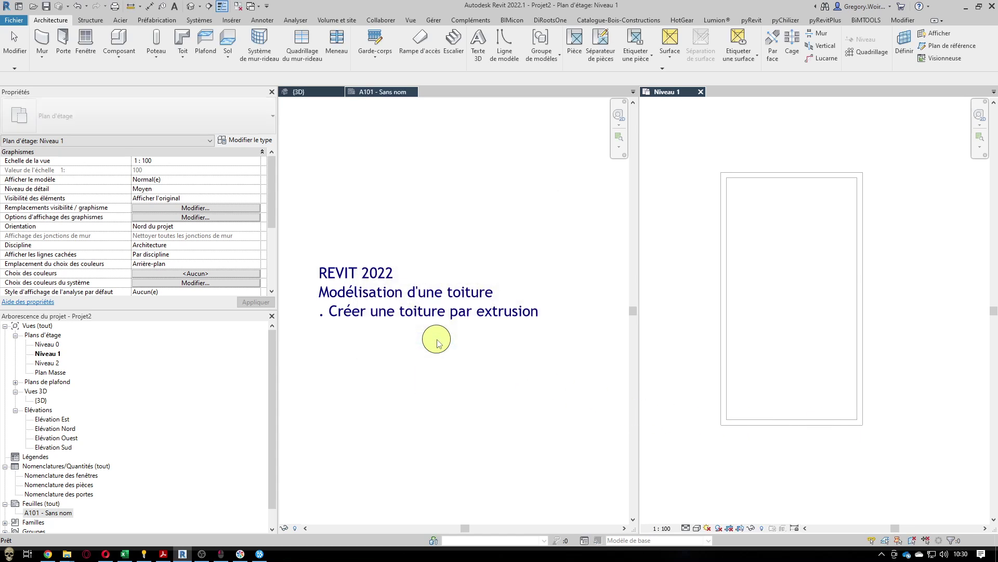
pyautogui.click(294, 92)
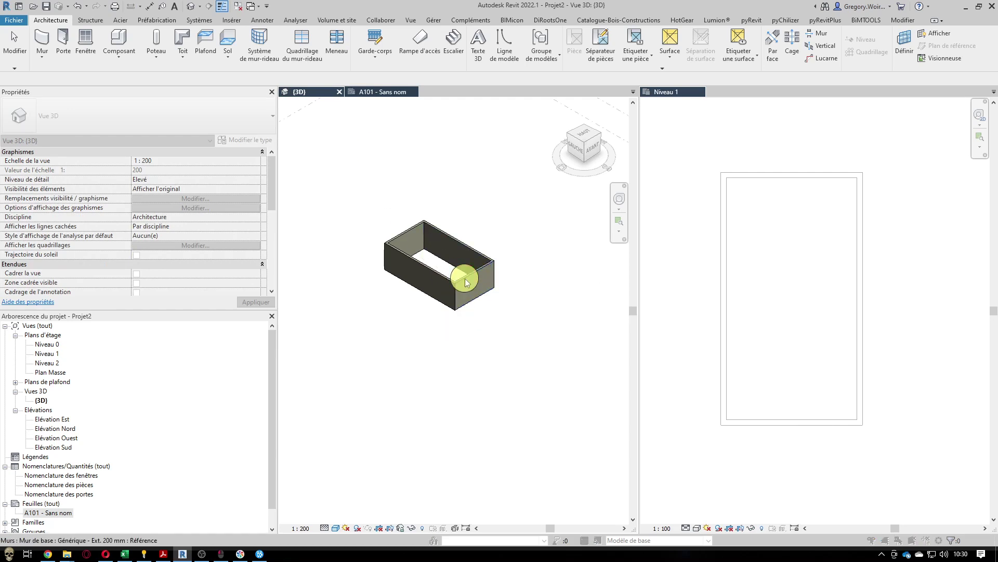
pyautogui.click(464, 278)
# Set the extruded roof's reference level to Niveau 1 with an offset of 0
pyautogui.moveTo(480, 242); pyautogui.dragTo(430, 160)
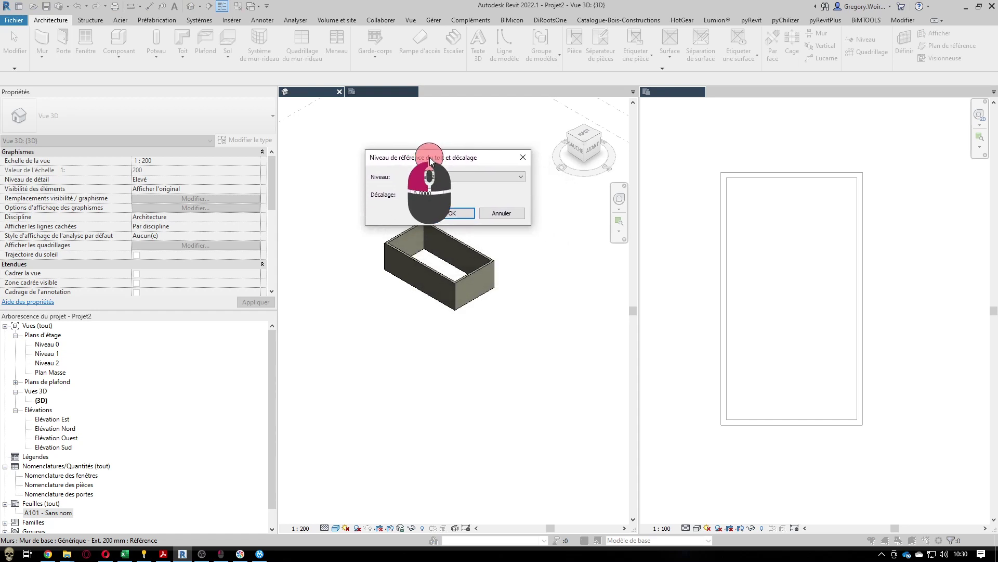
pyautogui.click(519, 180)
pyautogui.click(499, 193)
pyautogui.click(458, 210)
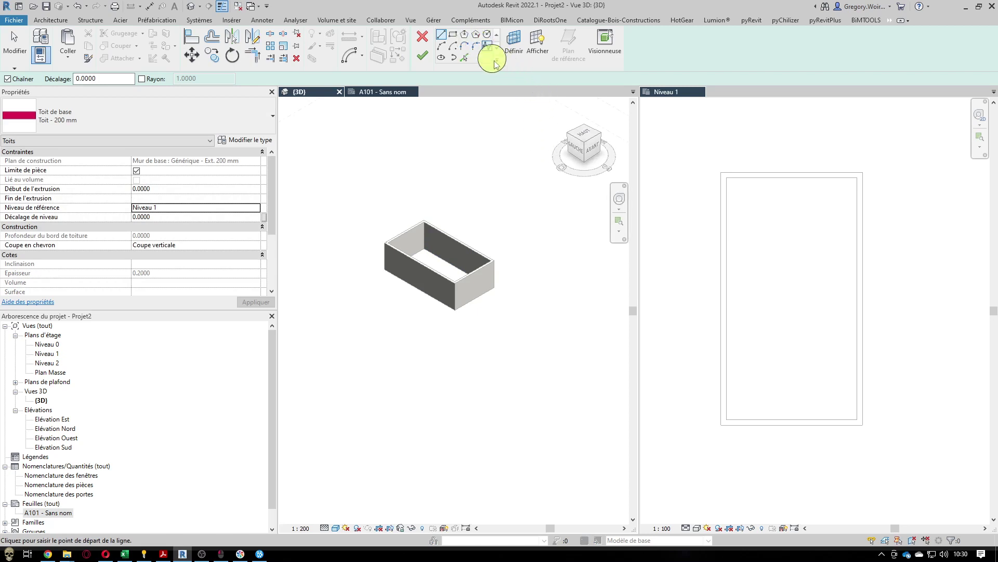
# In the Elévation Sud view, sketch a semicircular roof profile of about 2.55 m radius between the wall's two upper corners and finish the roof
pyautogui.click(441, 47)
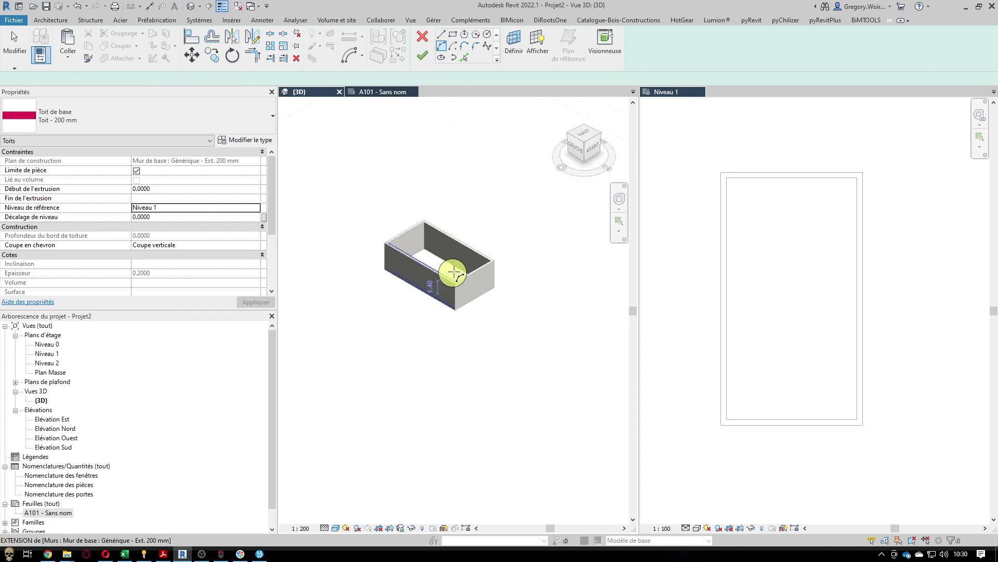
pyautogui.scroll(5, 445, 287)
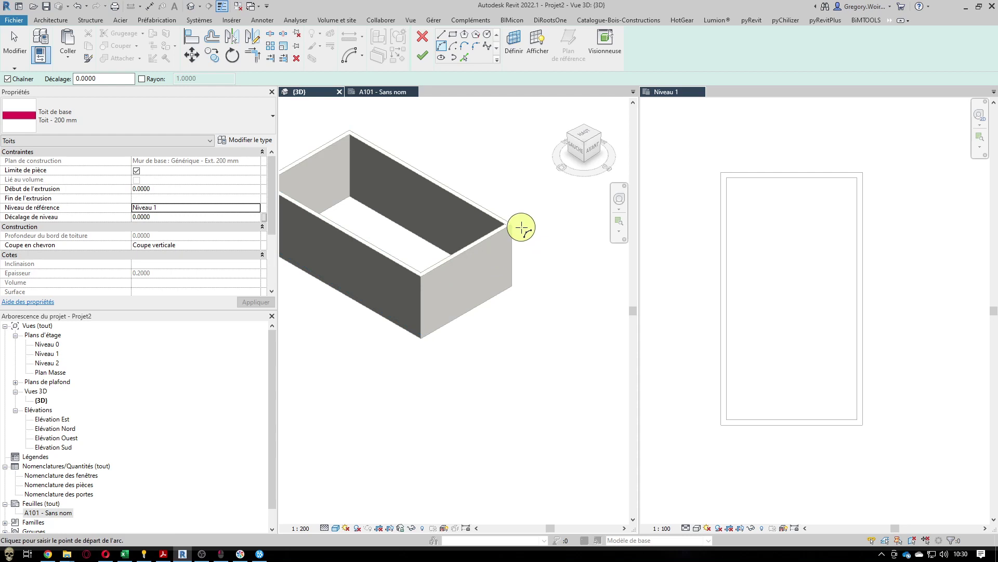
pyautogui.doubleClick(69, 448)
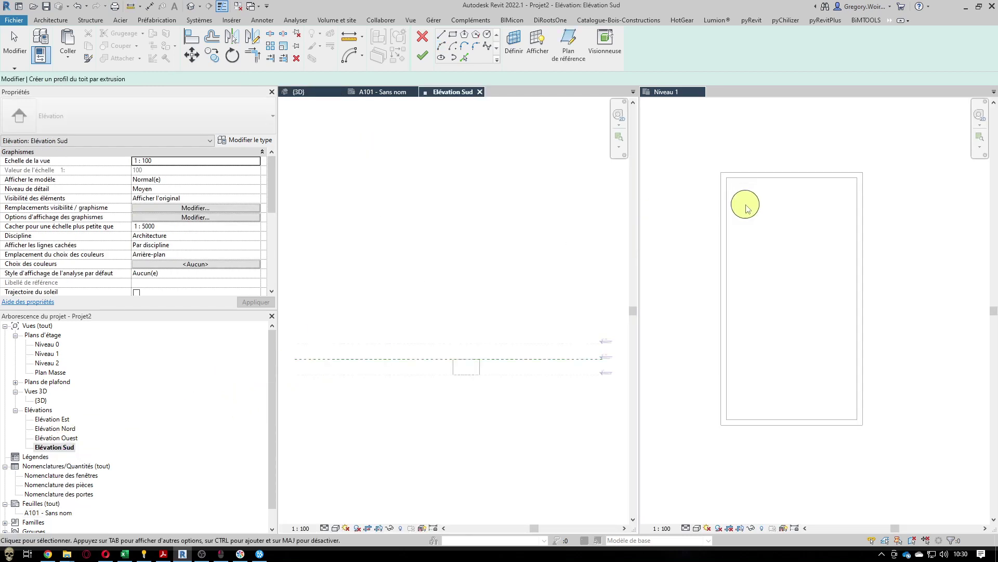
pyautogui.scroll(5, 460, 359)
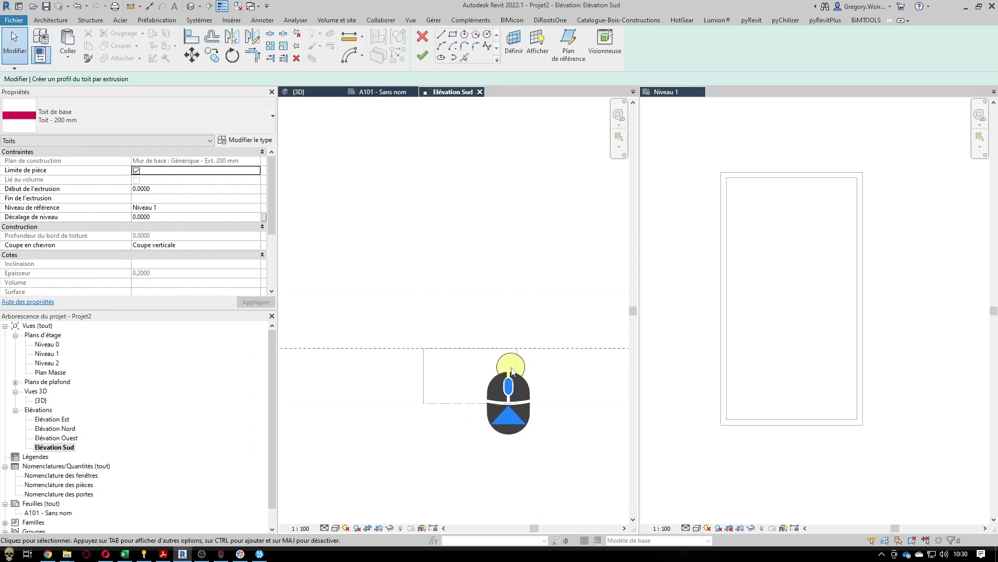
pyautogui.scroll(1, 525, 371)
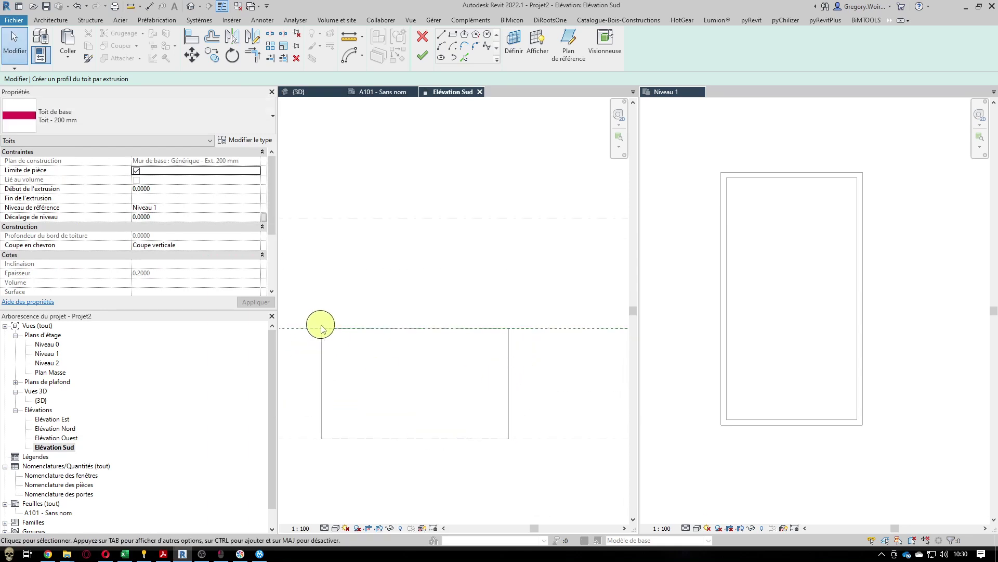
pyautogui.click(444, 49)
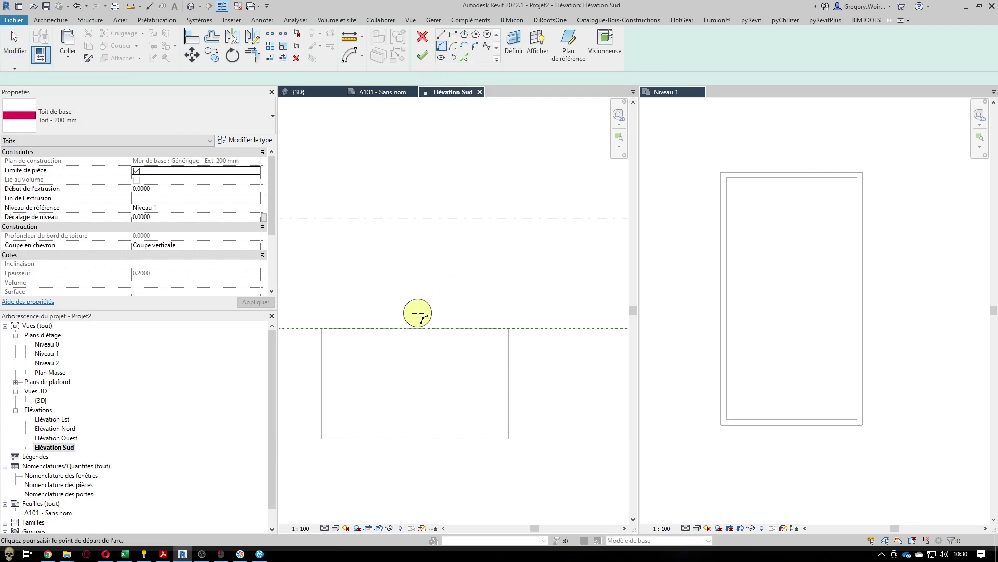
pyautogui.click(321, 328)
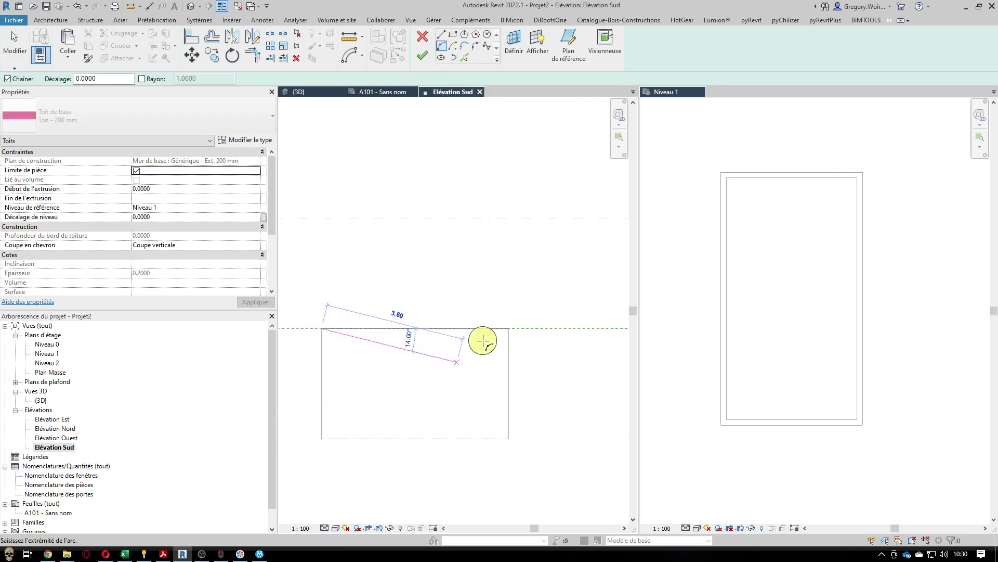
pyautogui.click(509, 329)
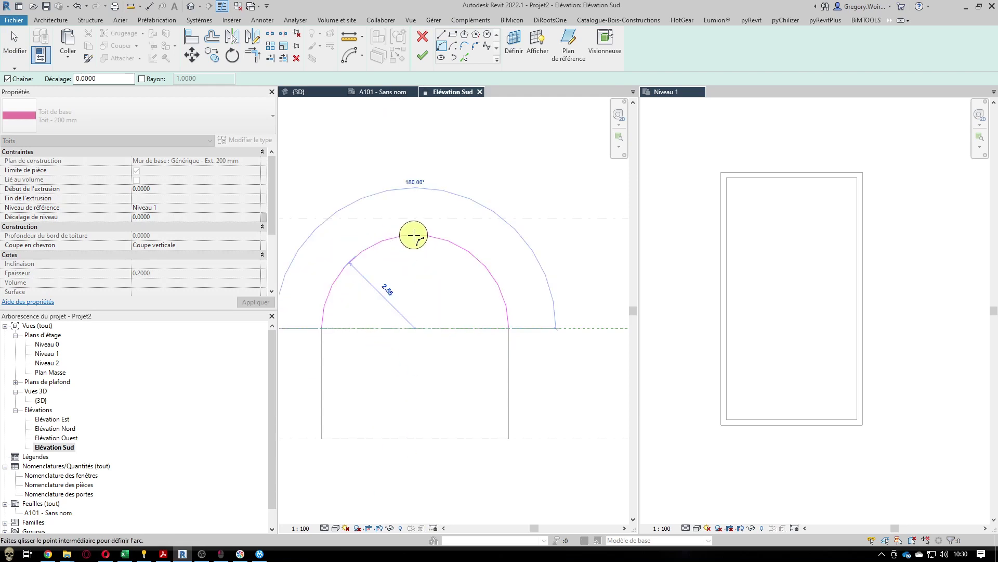
pyautogui.click(414, 235)
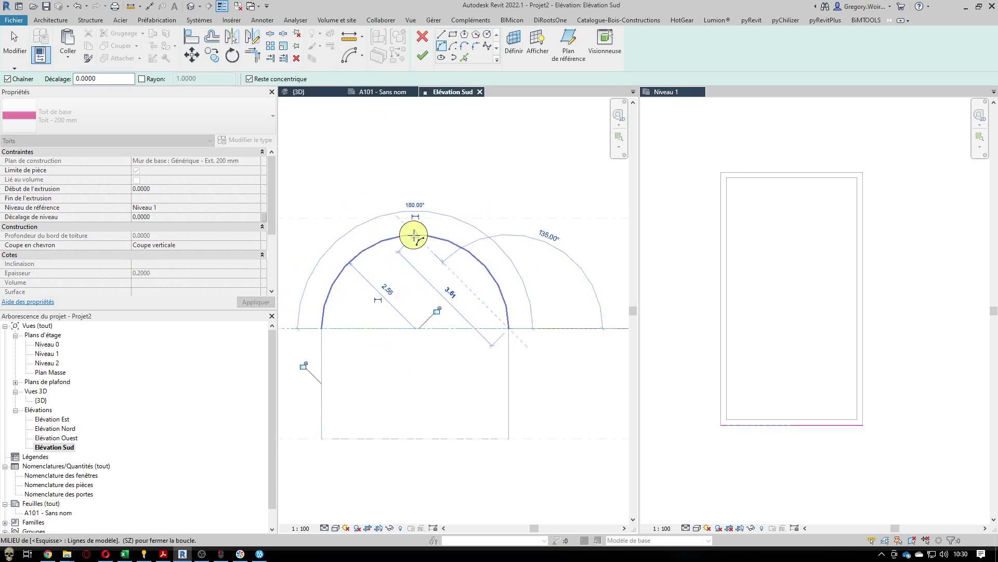
pyautogui.click(421, 57)
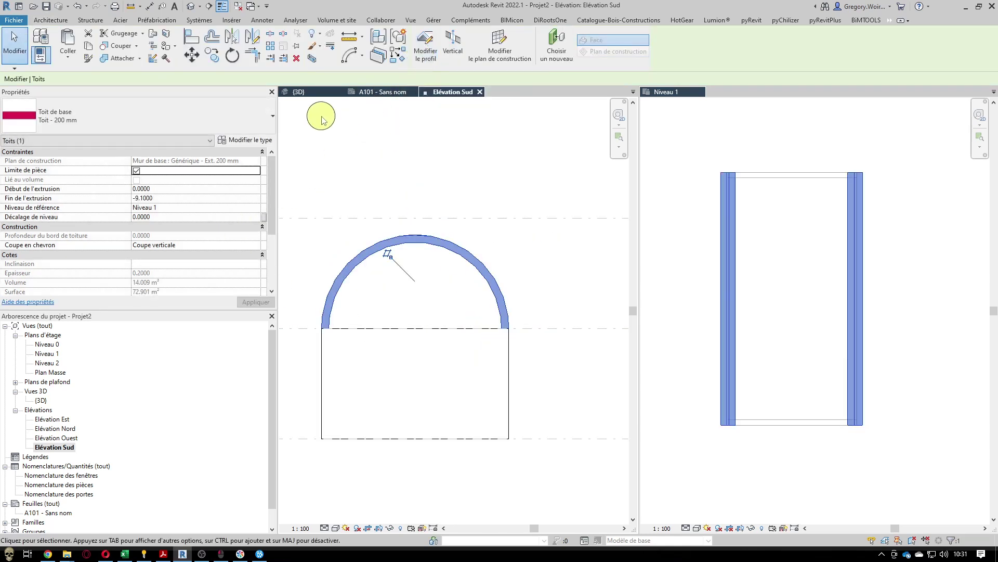
# In the 3D view, attach the top of the short front wall to the curved roof
pyautogui.click(319, 95)
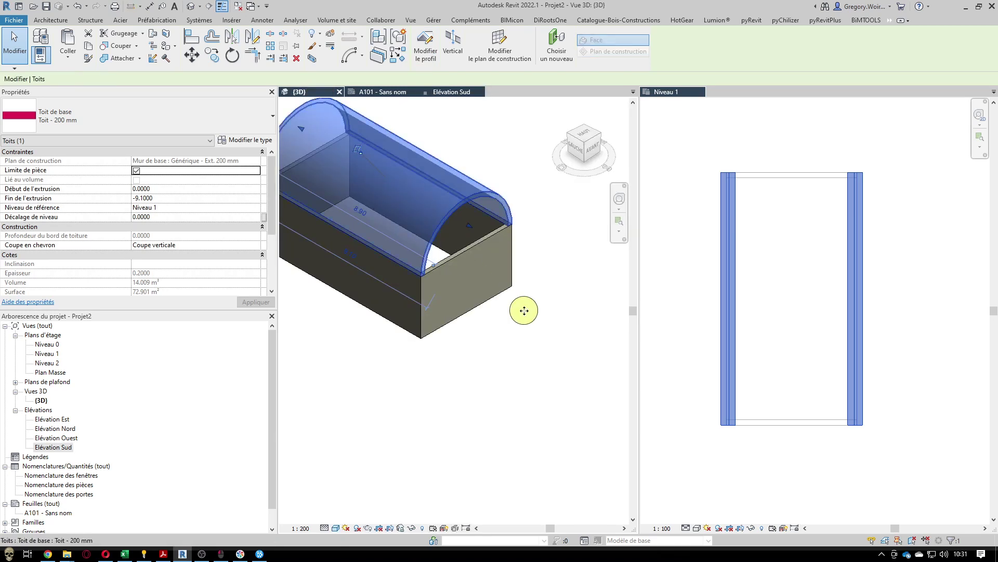
pyautogui.click(556, 333)
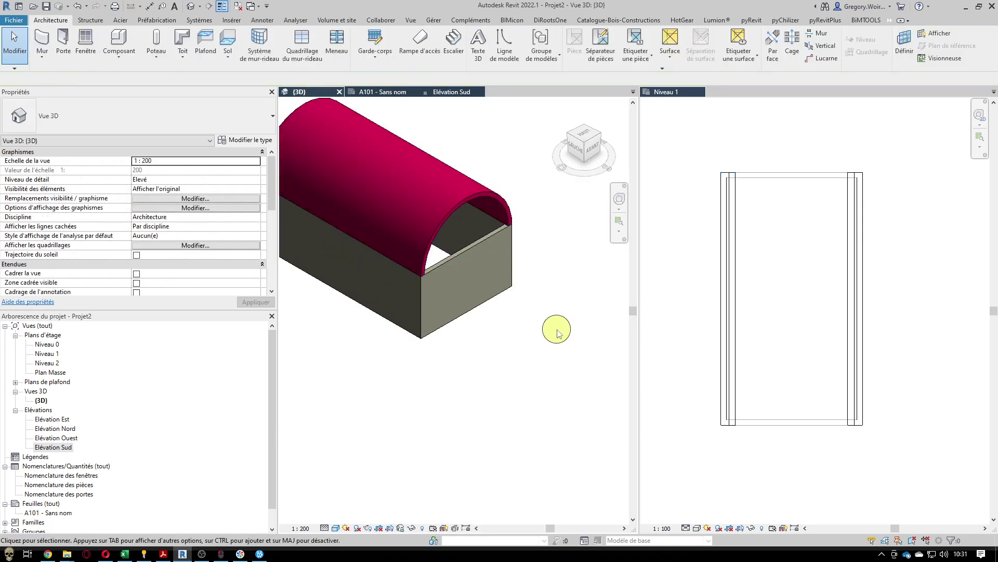
pyautogui.scroll(-4, 559, 332)
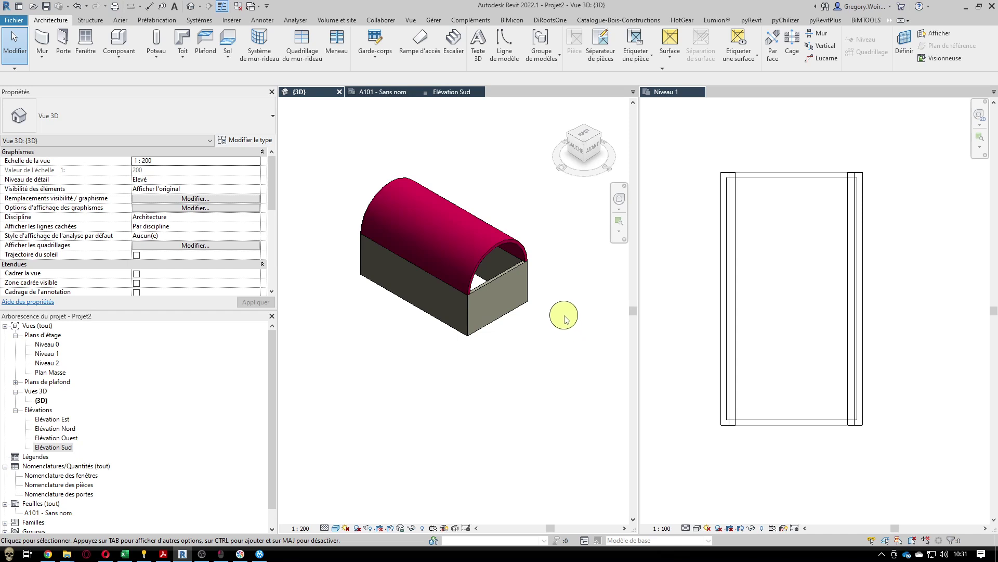
pyautogui.click(500, 276)
pyautogui.click(521, 50)
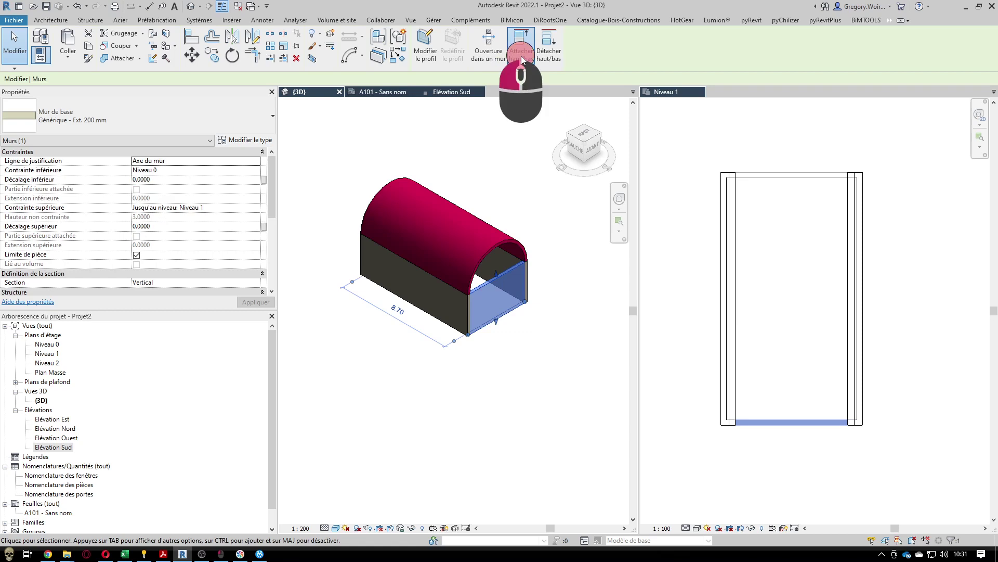
pyautogui.click(505, 246)
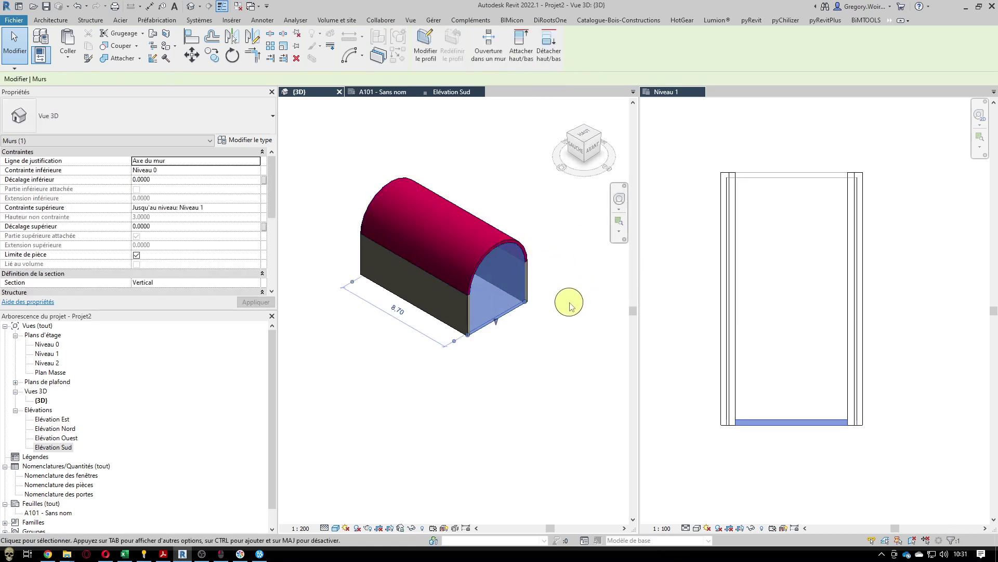
pyautogui.click(574, 341)
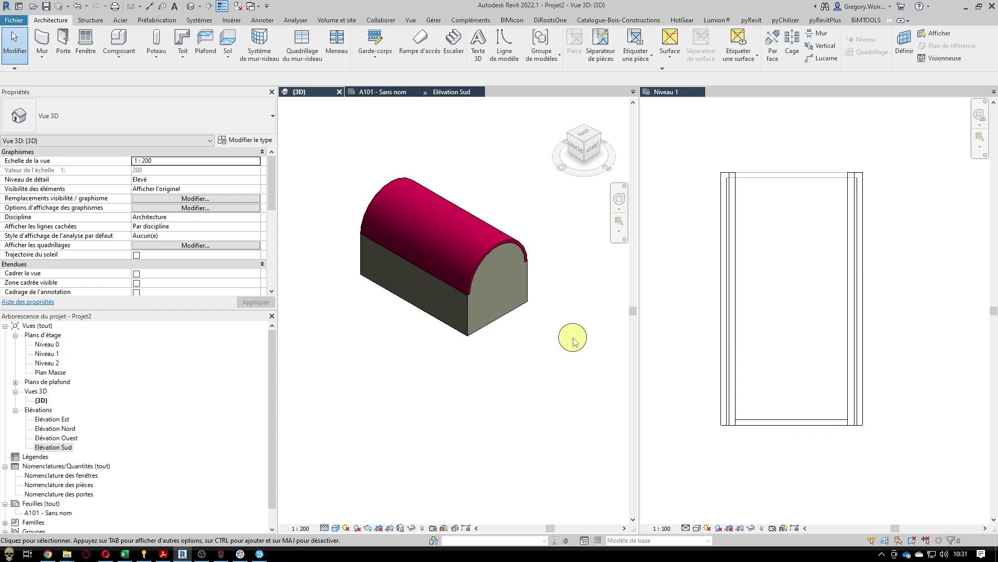
# Open the curved roof's profile for editing and delete its arc in the Elévation Sud view
pyautogui.click(501, 249)
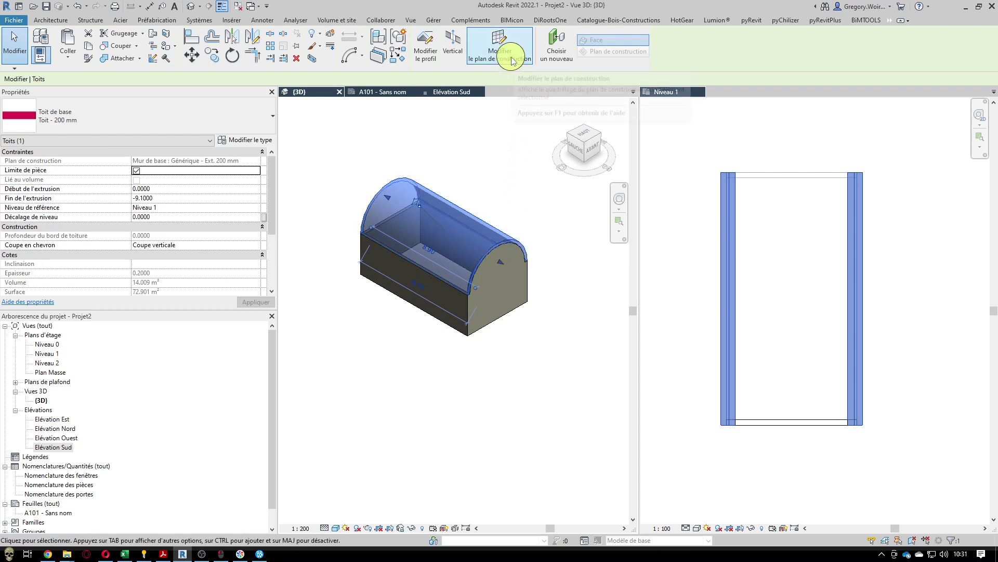
pyautogui.click(424, 41)
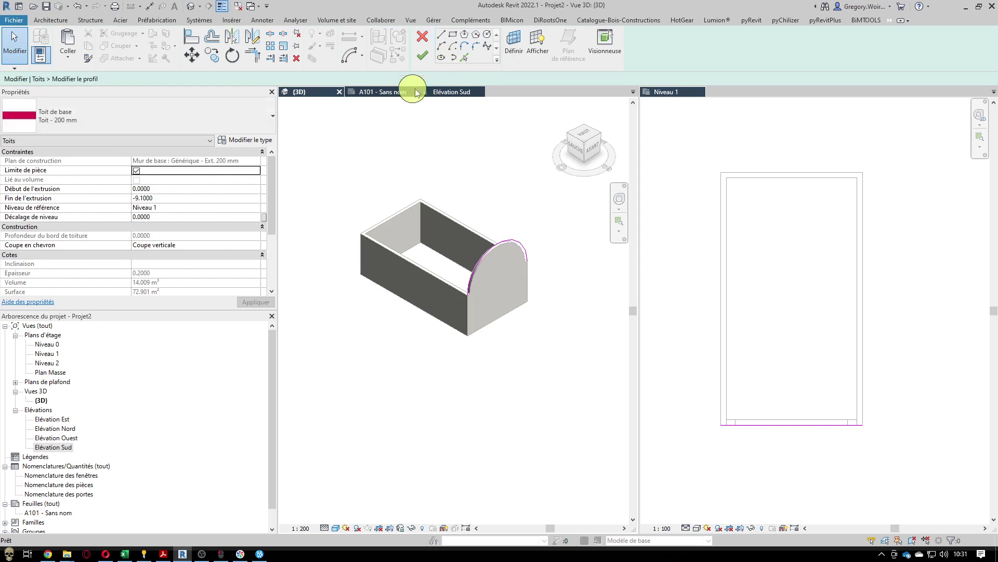
pyautogui.click(452, 91)
pyautogui.click(475, 252)
pyautogui.press('Delete')
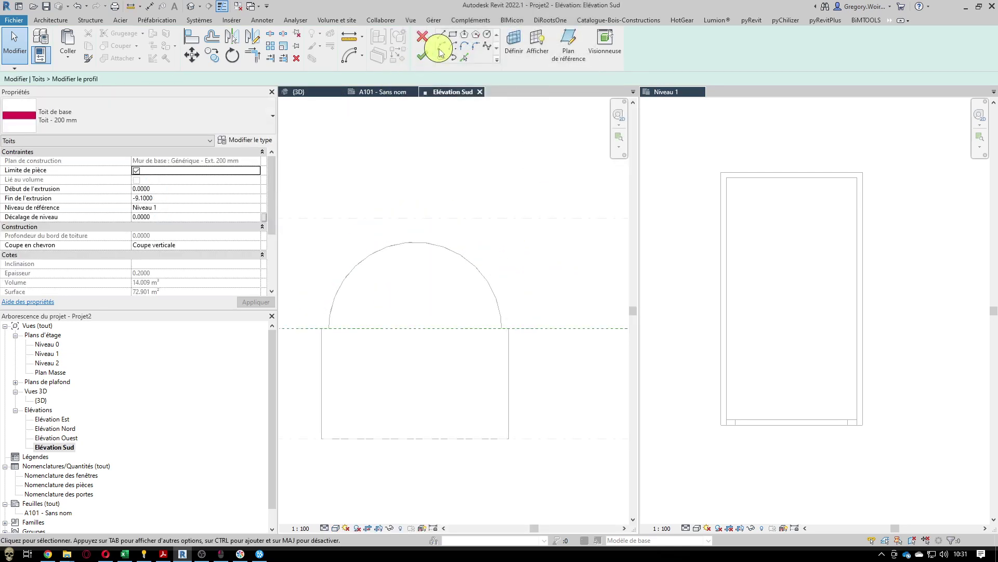
# Sketch a new roof profile from the wall's upper-left corner: a vertical line followed by a chained zigzag with three inner peaks
pyautogui.click(445, 43)
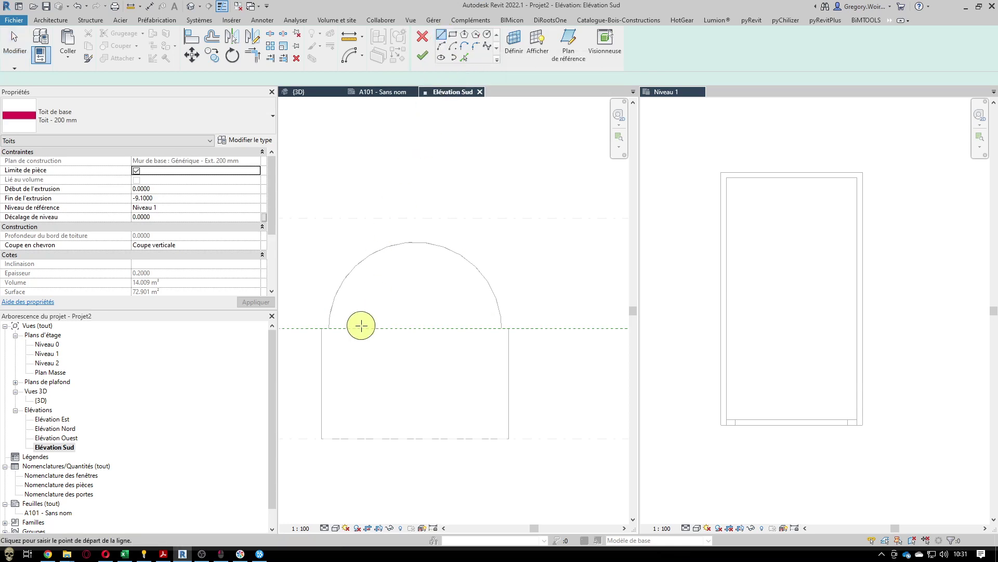
pyautogui.click(320, 329)
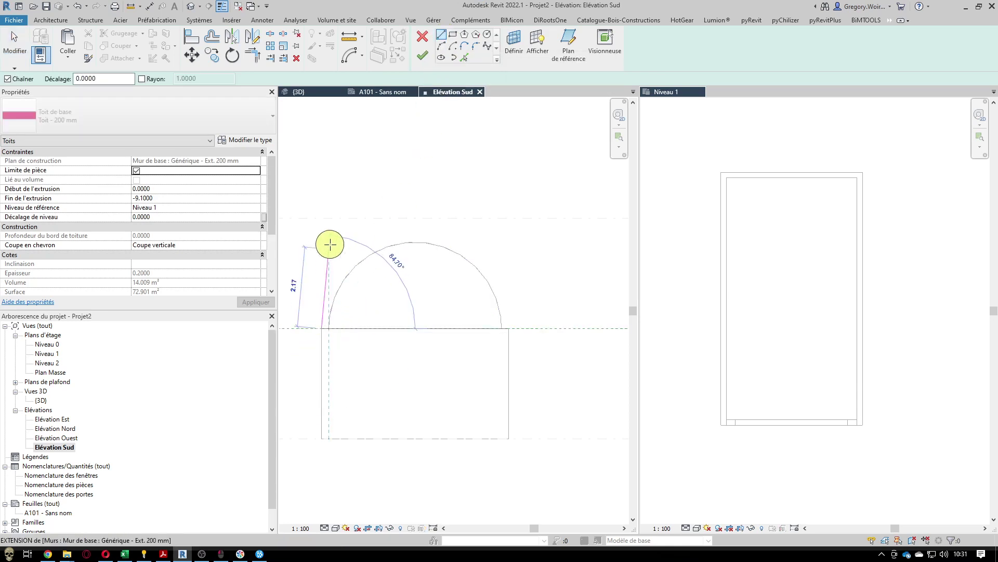
pyautogui.click(321, 251)
pyautogui.click(353, 282)
pyautogui.click(366, 244)
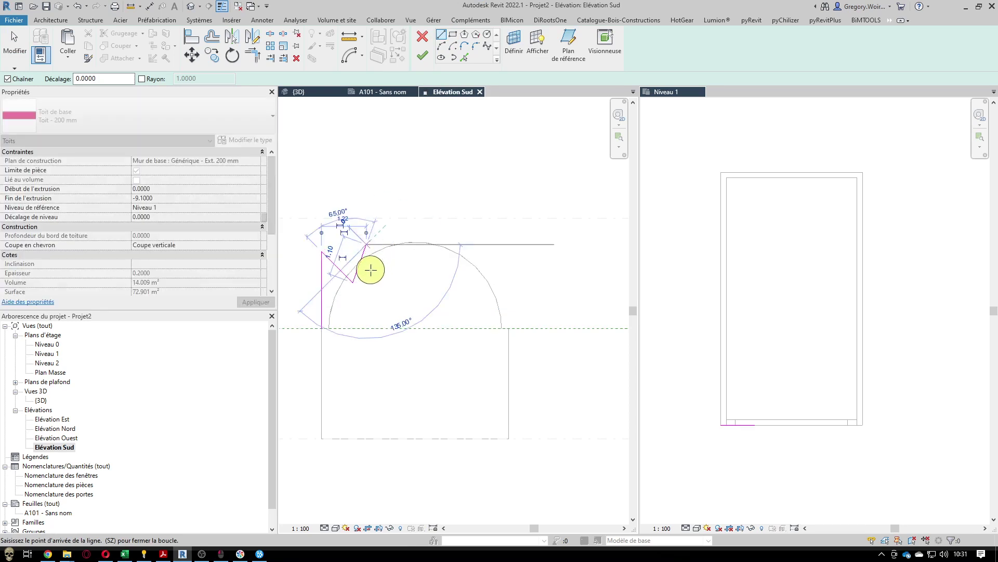
pyautogui.click(389, 277)
pyautogui.click(412, 218)
pyautogui.click(431, 269)
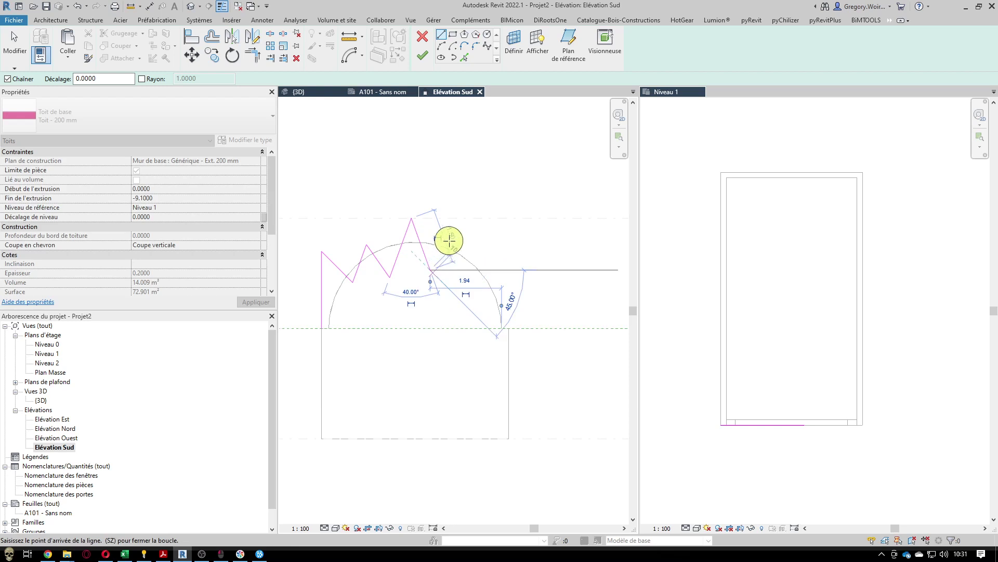
pyautogui.click(451, 240)
pyautogui.click(476, 274)
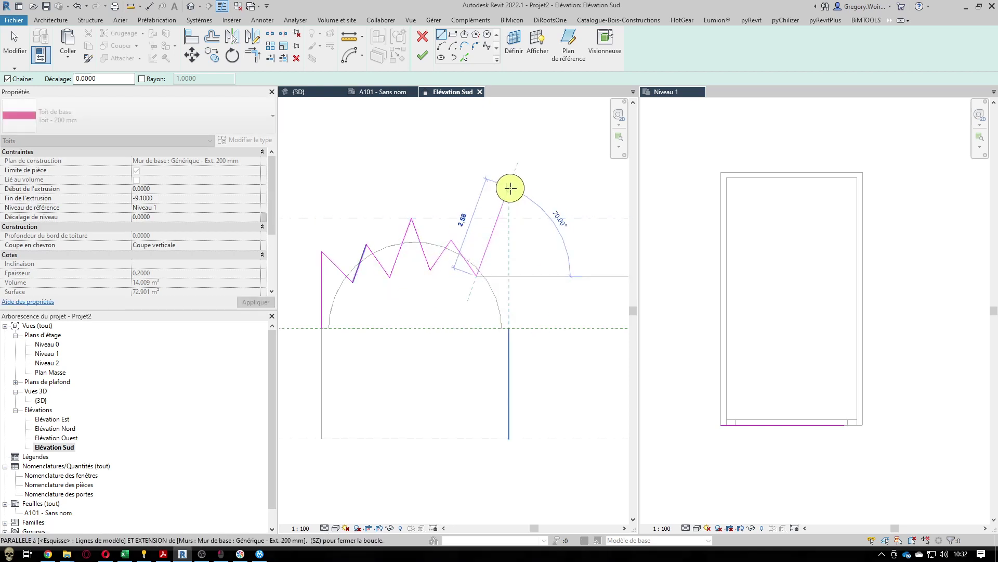
# Continue the profile with a tall, hooked overhanging shape and close it with a slanted line down to the wall's upper-right corner
pyautogui.click(514, 172)
pyautogui.click(472, 142)
pyautogui.click(509, 118)
pyautogui.click(574, 149)
pyautogui.click(535, 152)
pyautogui.click(566, 200)
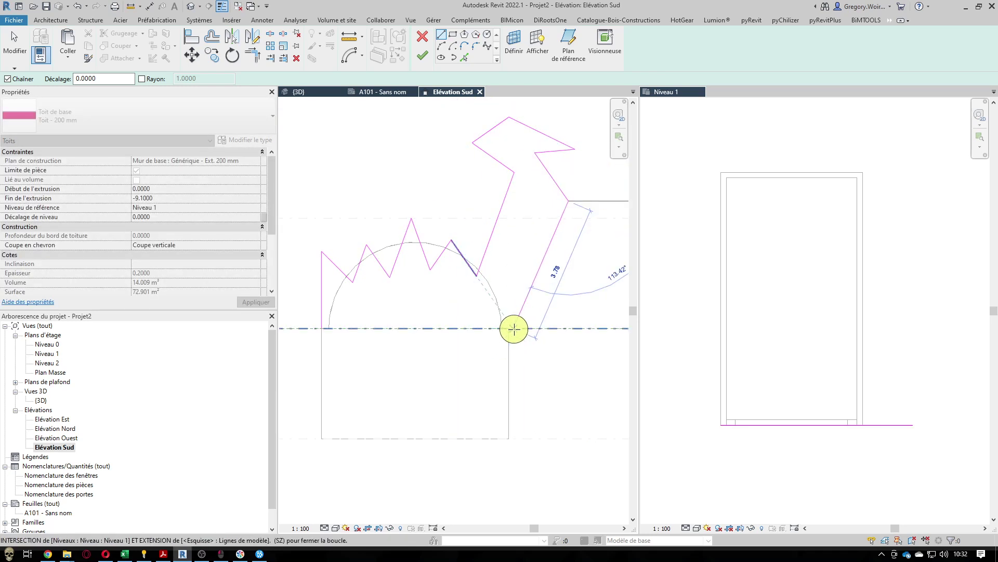
pyautogui.scroll(5, 505, 333)
pyautogui.click(514, 302)
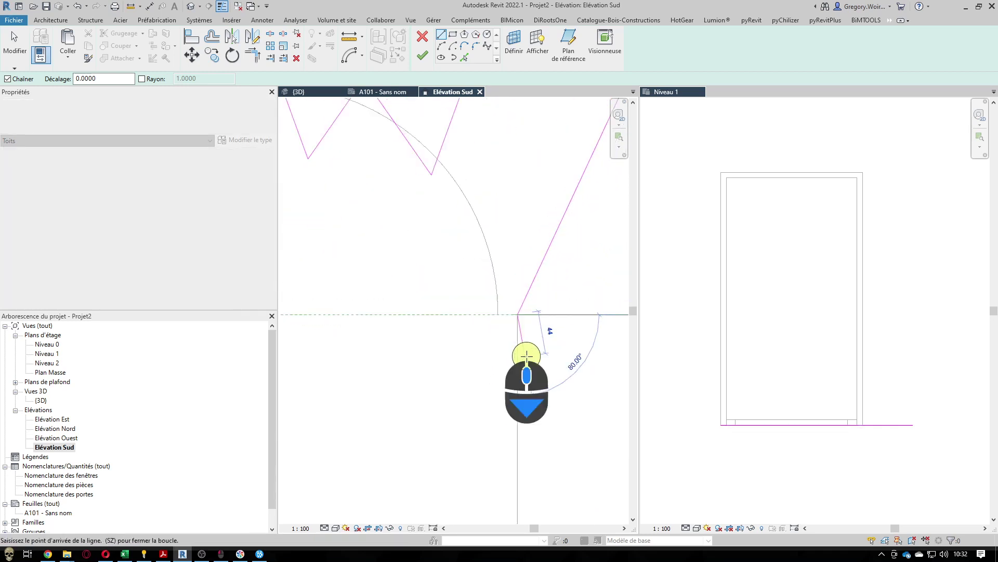
# Finish the edited roof profile and detach the elements that conflict in the wall-to-roof joint
pyautogui.scroll(-3, 524, 352)
pyautogui.click(416, 55)
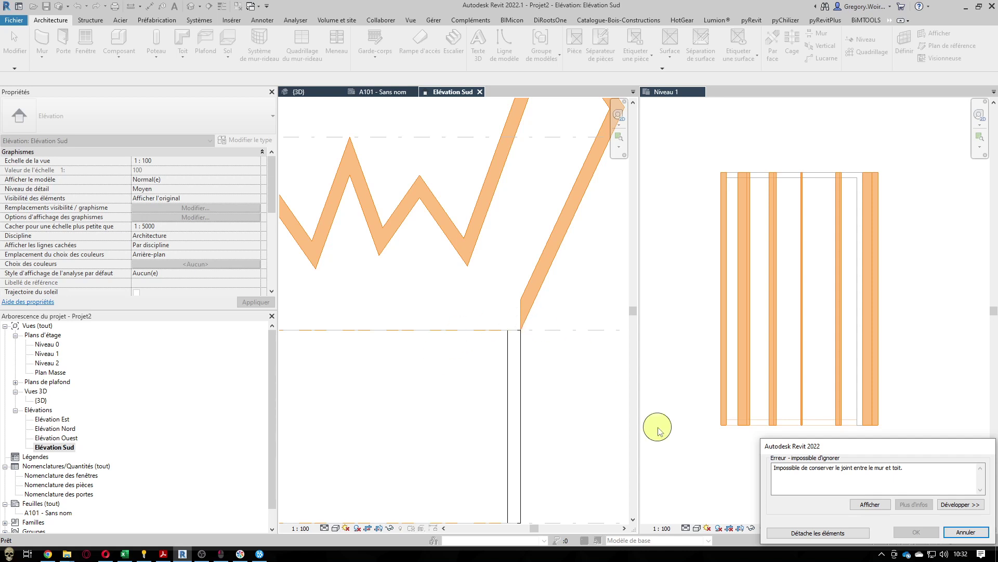
pyautogui.click(812, 534)
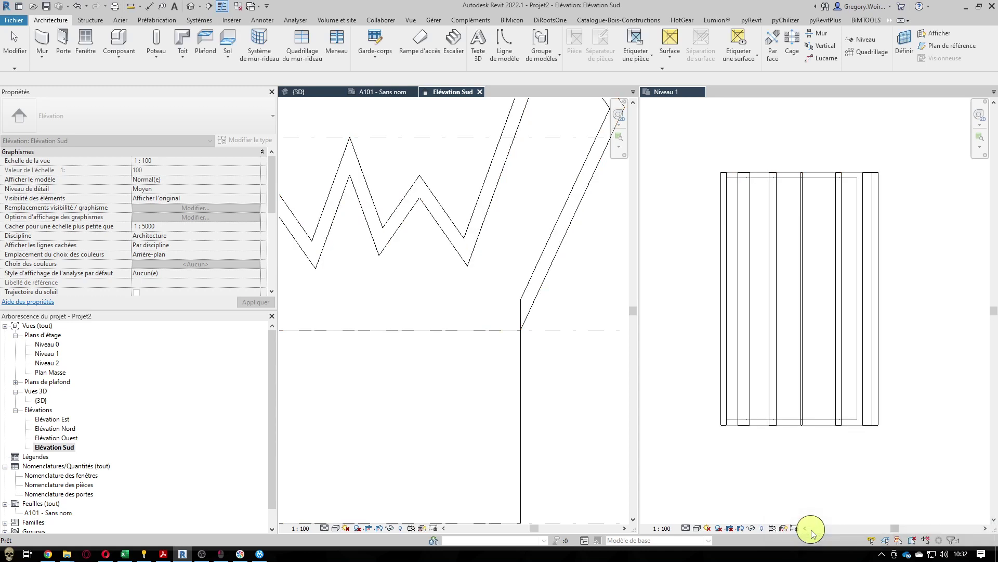
pyautogui.scroll(-3, 537, 382)
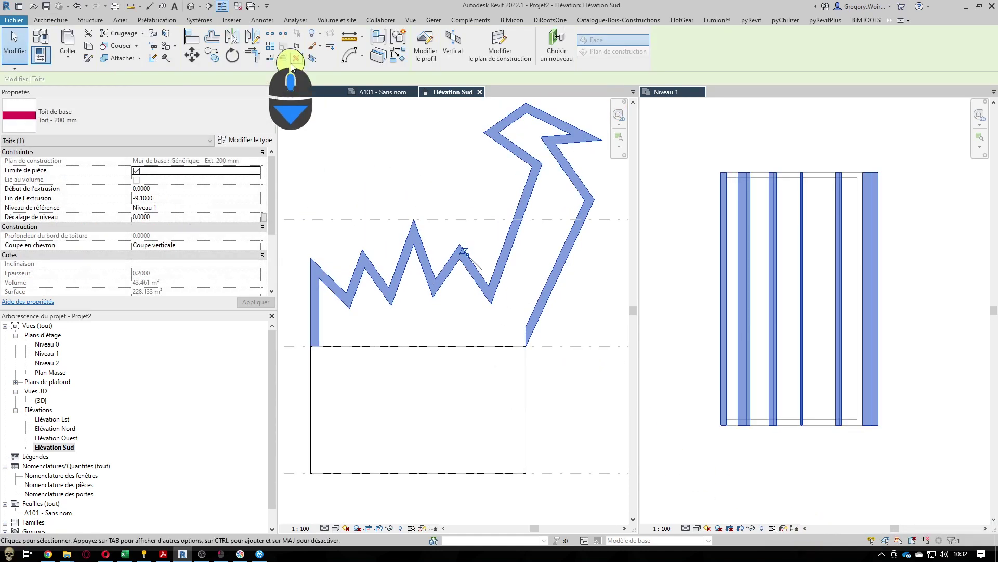
# In the 3D view, try to attach the top of the short front wall to the hooked roof, detaching the conflicting elements
pyautogui.click(301, 92)
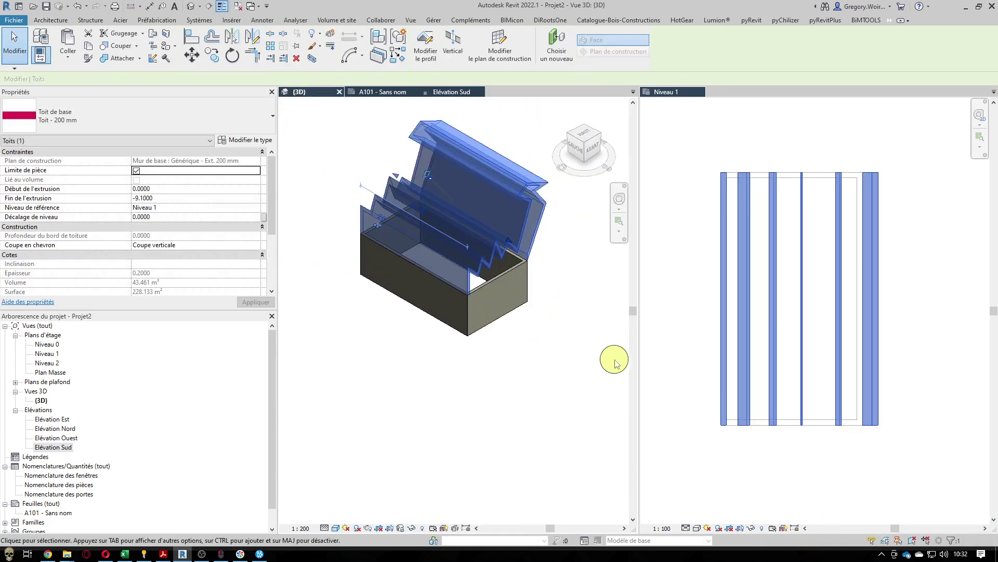
pyautogui.click(572, 384)
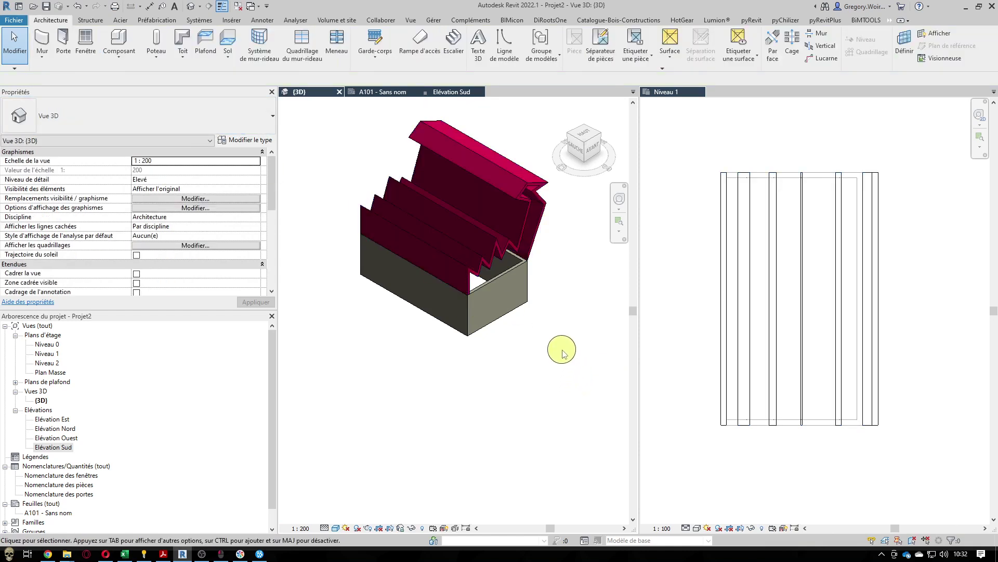
pyautogui.click(495, 283)
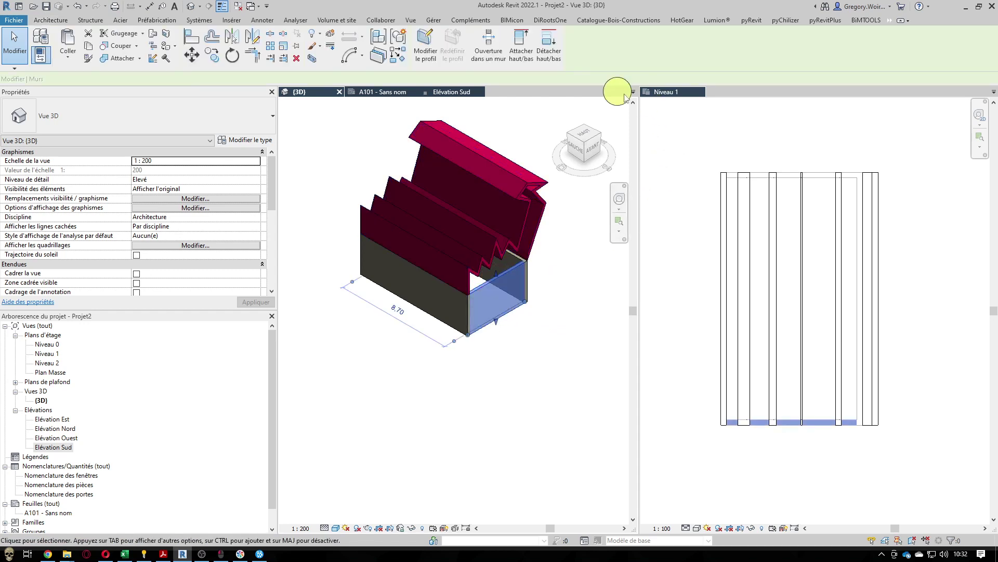
pyautogui.click(518, 41)
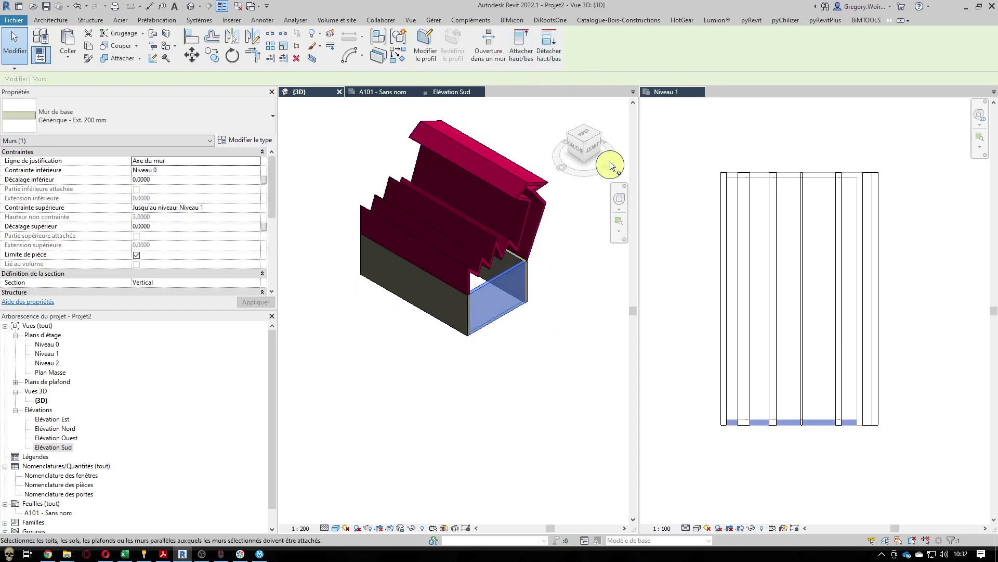
pyautogui.click(514, 242)
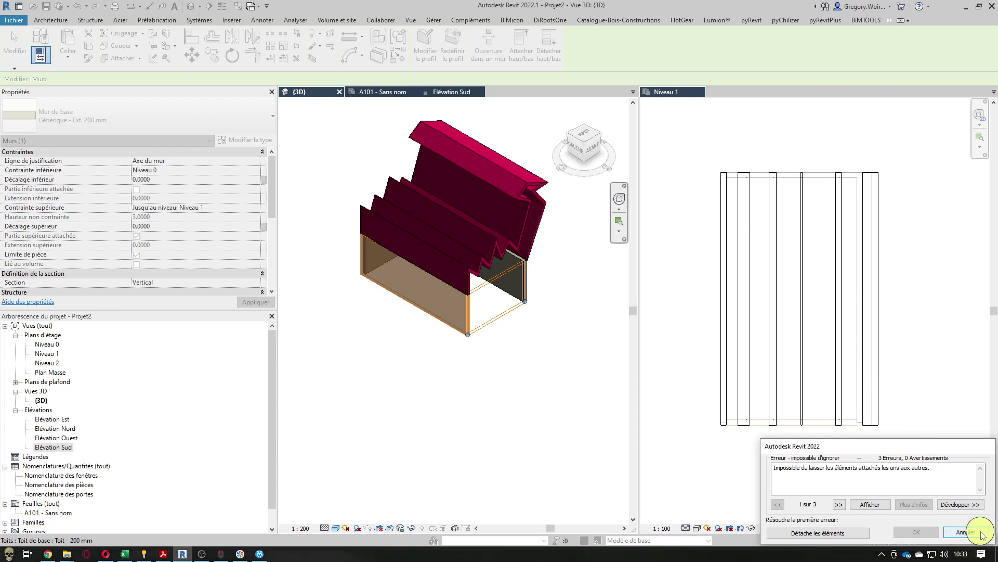
pyautogui.click(828, 532)
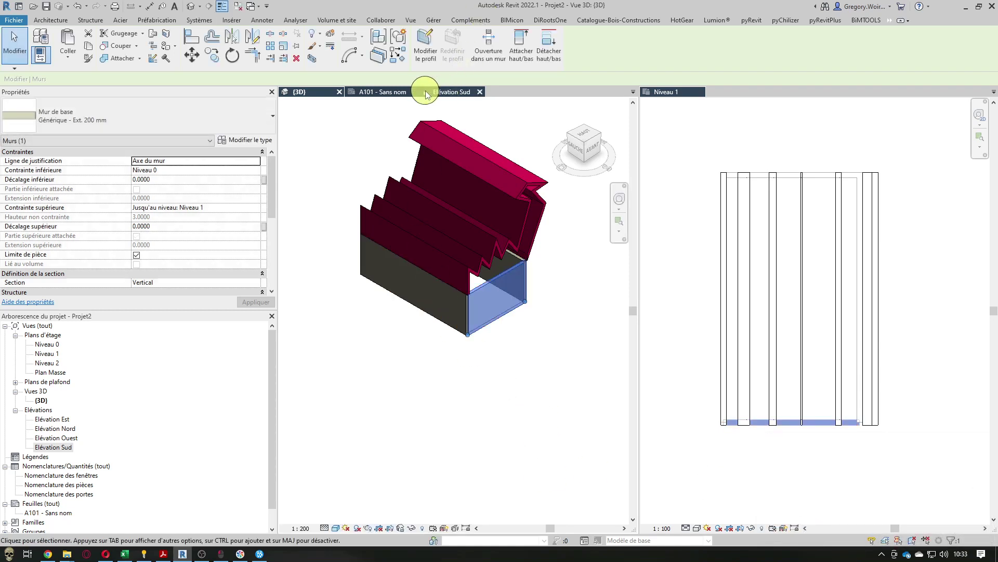
# Reopen the roof's profile in the Elévation Sud view and delete the six segments forming the hooked overhang
pyautogui.click(468, 91)
pyautogui.doubleClick(494, 283)
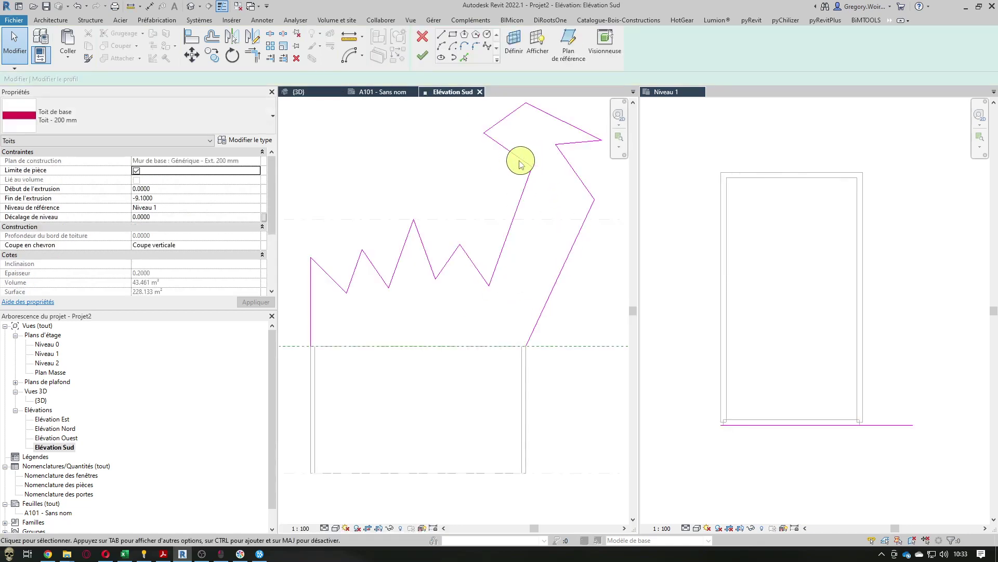
pyautogui.moveTo(590, 170); pyautogui.dragTo(470, 140)
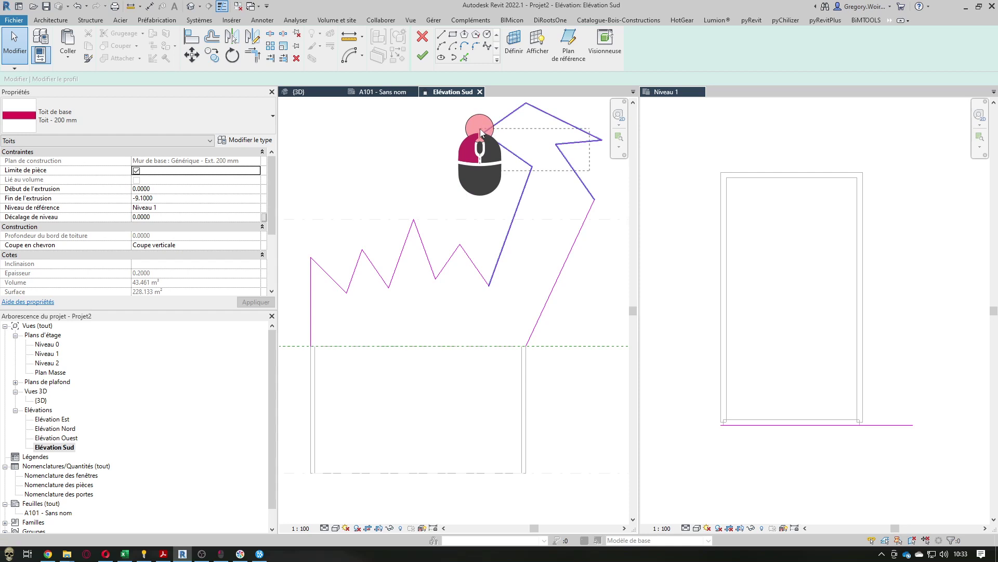
pyautogui.press('Delete')
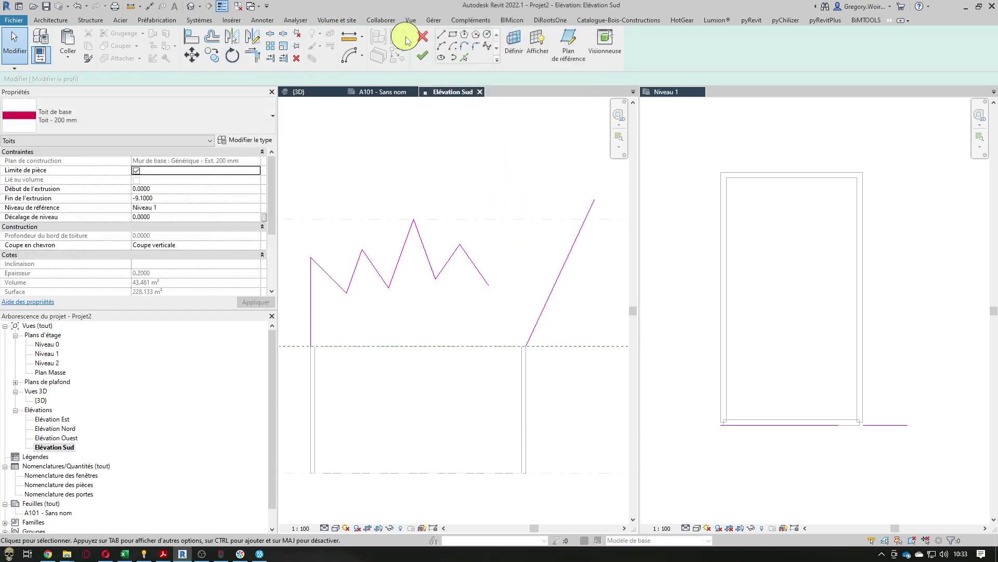
# Move the remaining slanted line's free upper end to the zigzag's open endpoint and finish the roof profile
pyautogui.click(593, 213)
pyautogui.moveTo(591, 205); pyautogui.dragTo(488, 286)
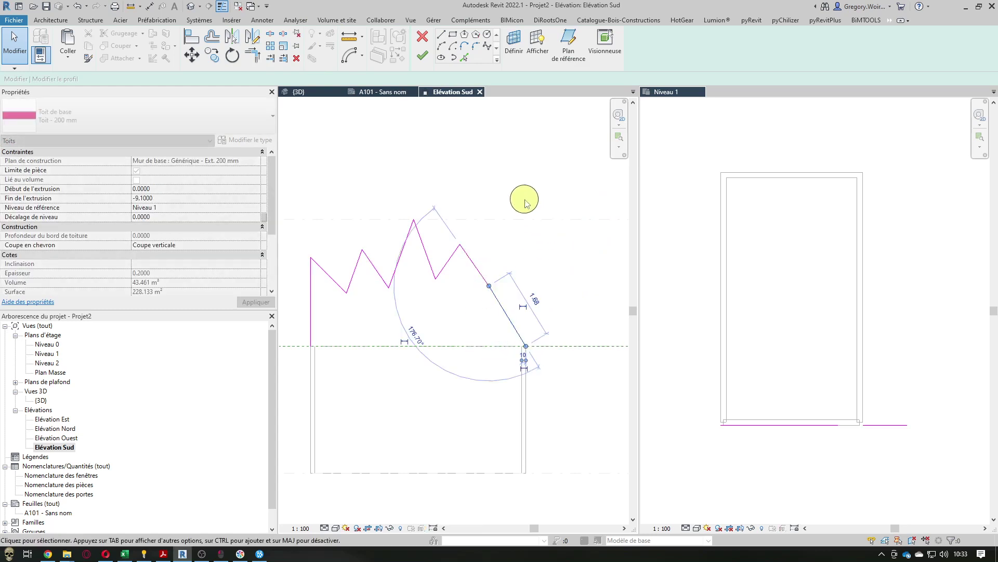
pyautogui.click(422, 44)
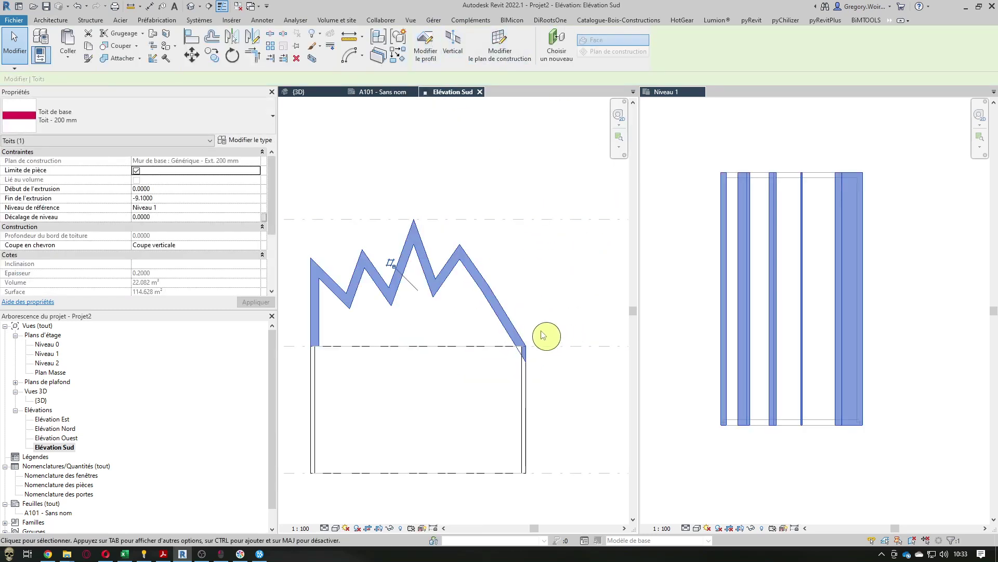
# In the 3D view, attach the top of the short front wall to the simplified zigzag roof
pyautogui.click(298, 92)
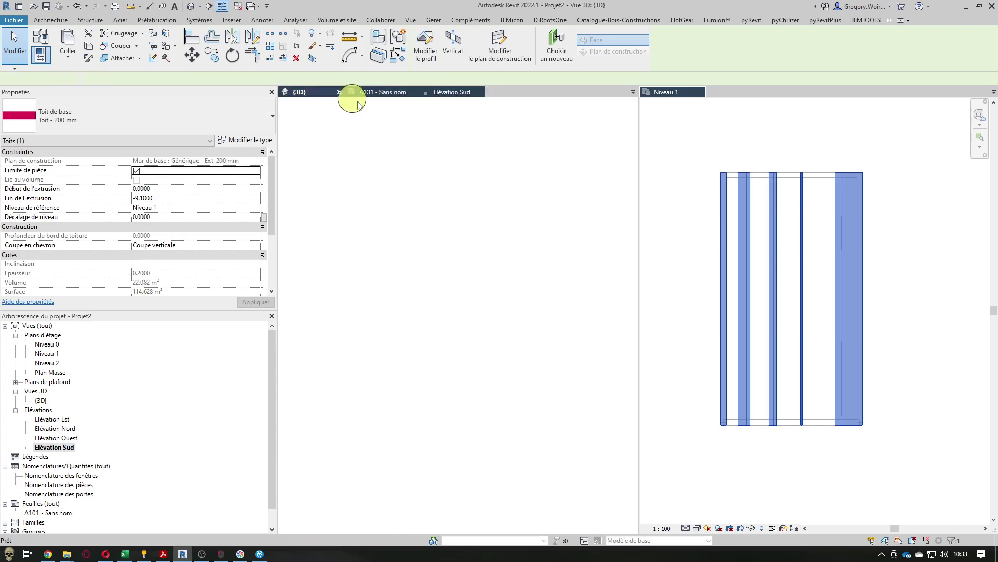
pyautogui.click(474, 355)
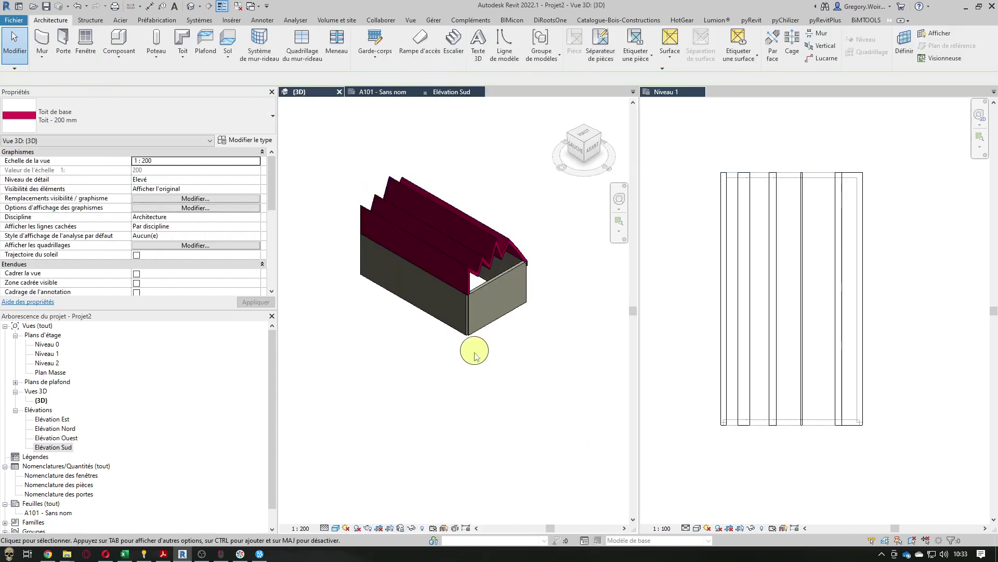
pyautogui.click(500, 277)
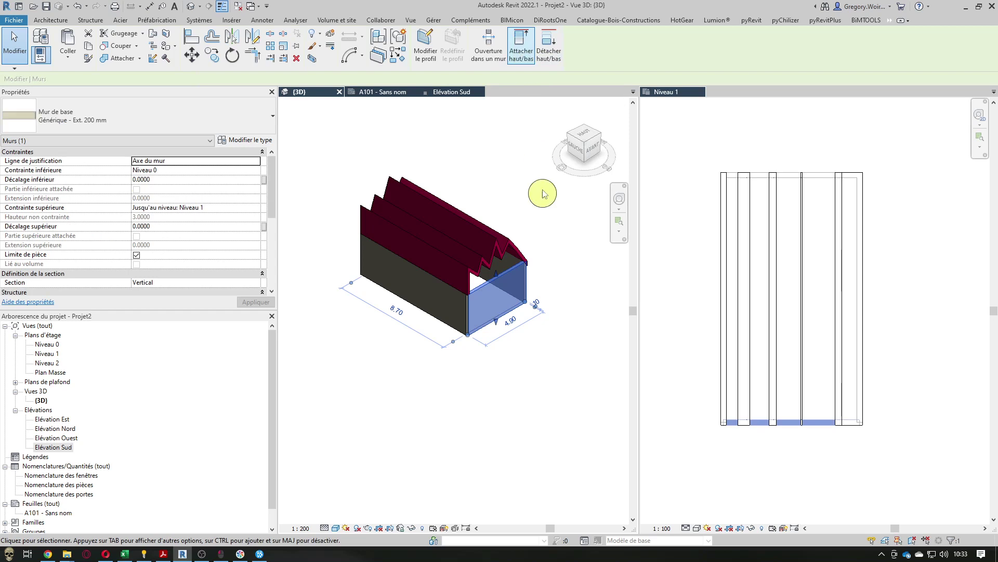
pyautogui.click(509, 252)
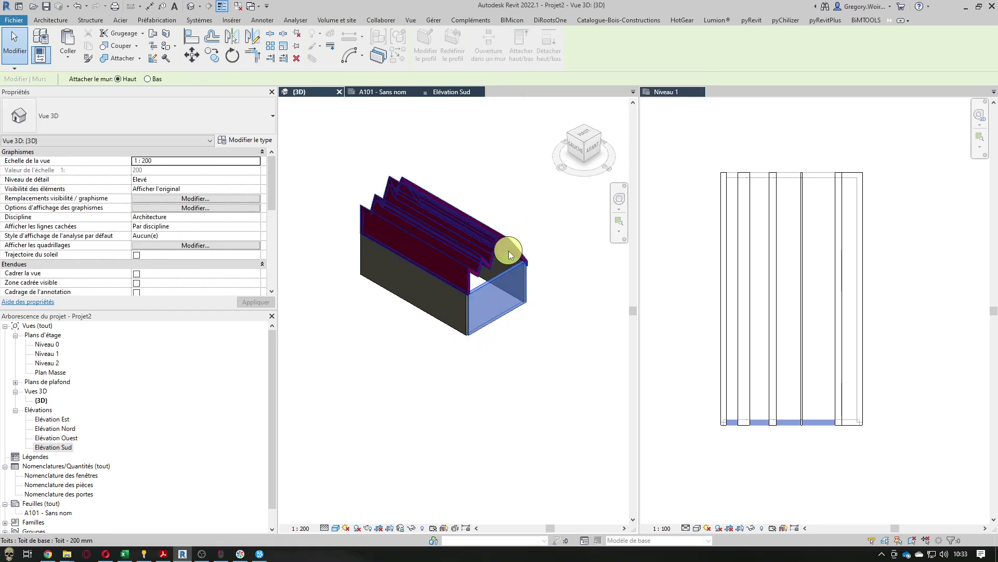
pyautogui.click(570, 334)
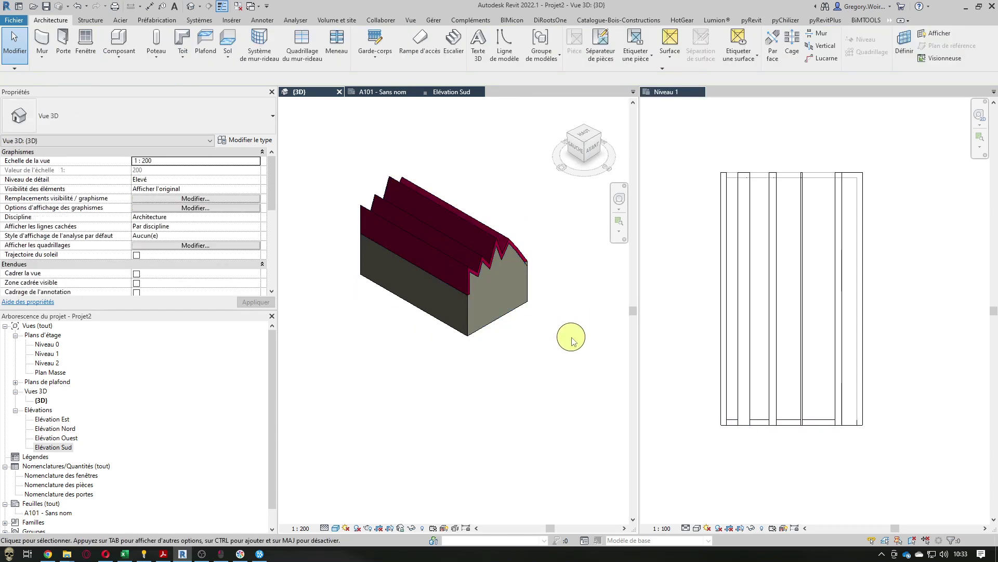